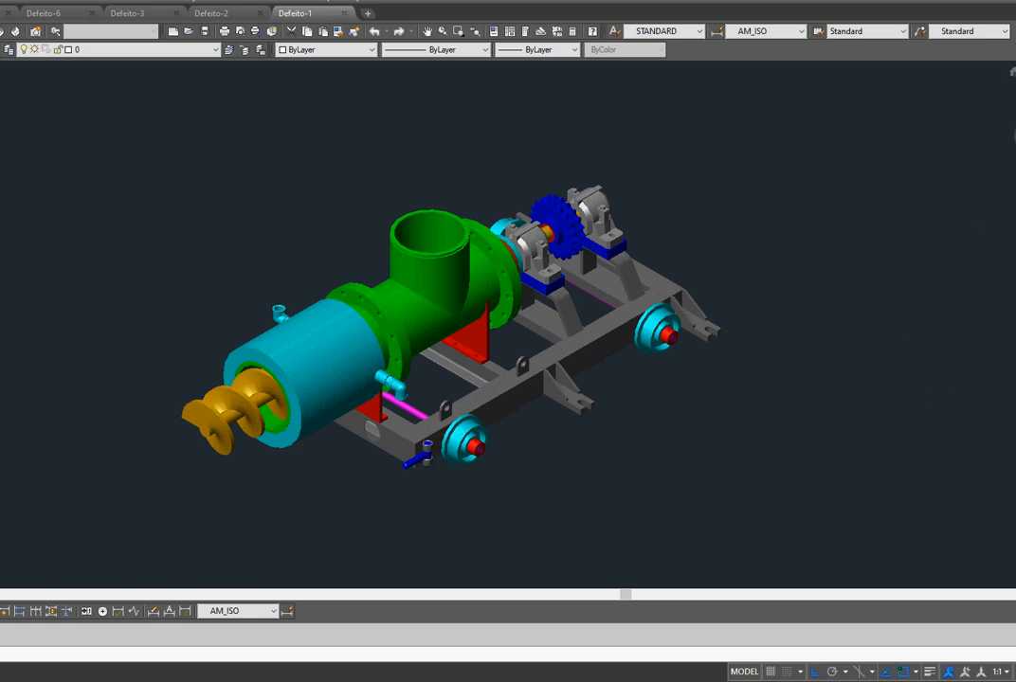
Close the Defeito-1 and Defeito-2 drawings.
key("ctrl+F4")
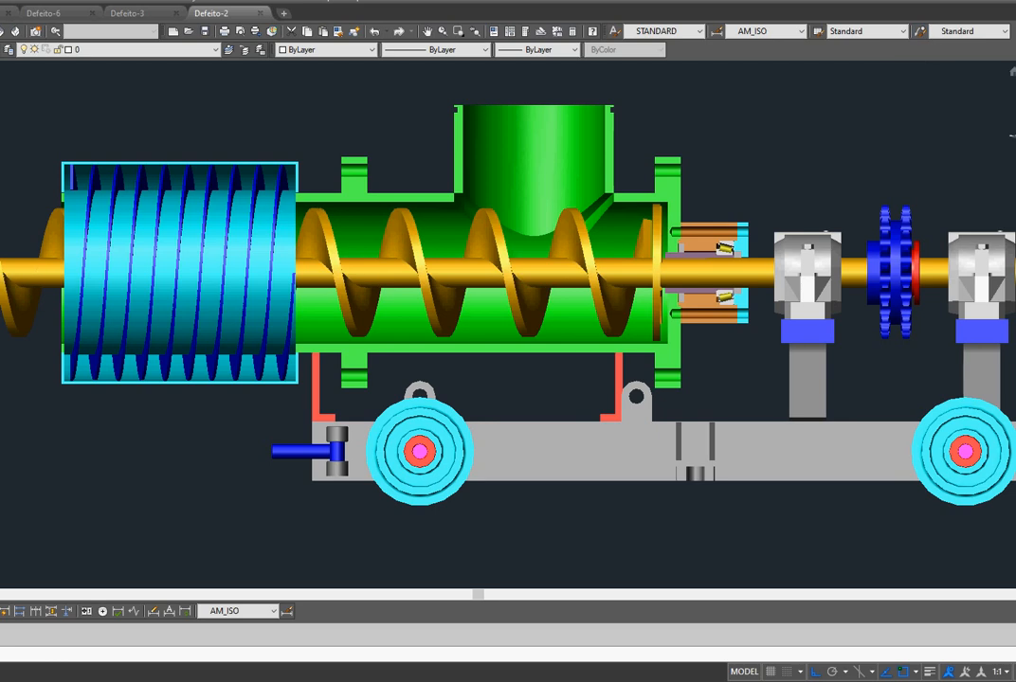
key("ctrl+F4")
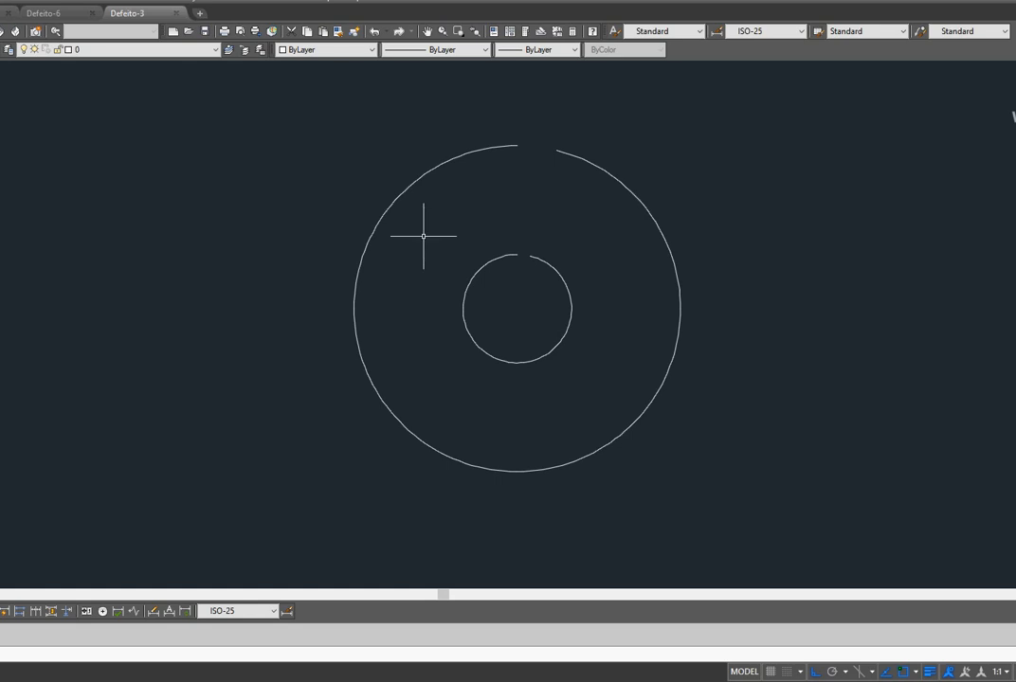
Draw a vertical line joining the left-hand open ends of the inner and outer arcs.
type("l")
key("Return")
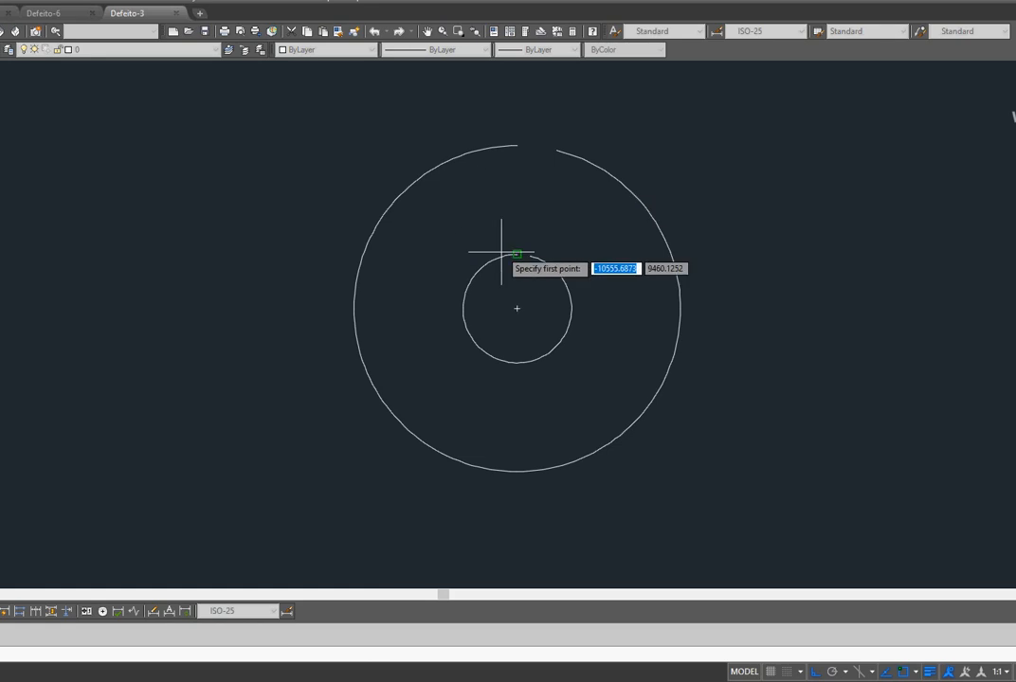
left_click(517, 145)
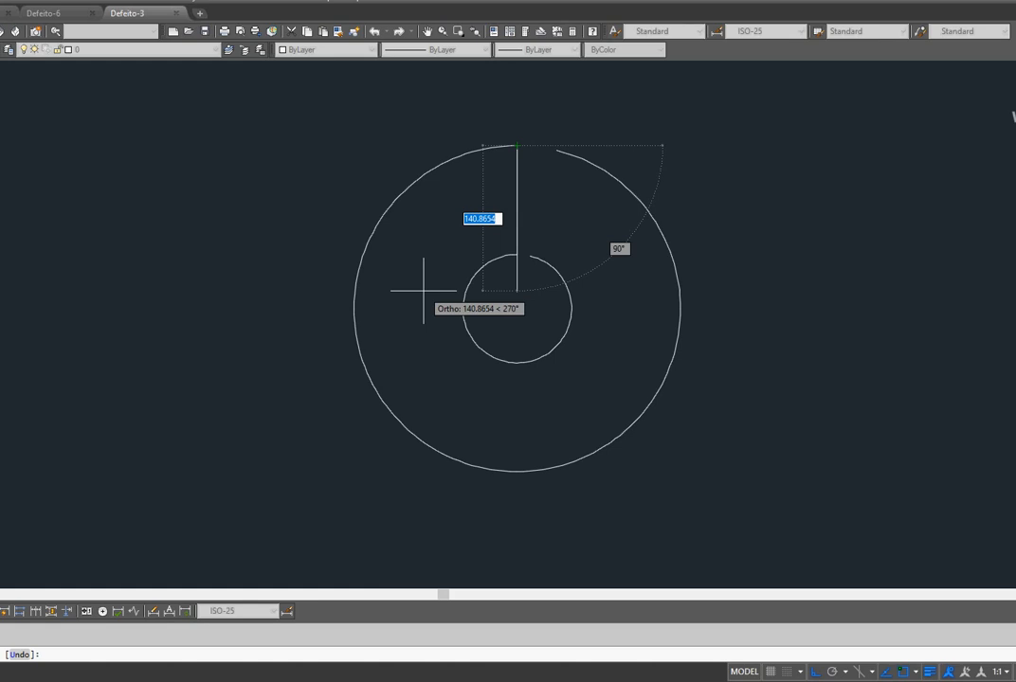
key("Escape")
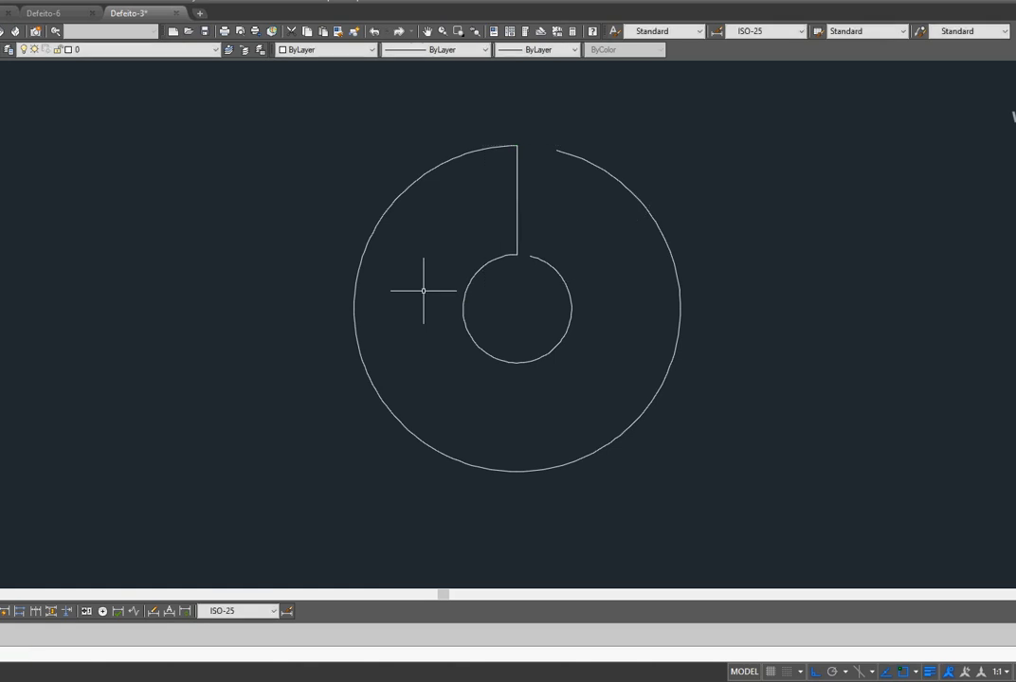
Draw a line joining the right-hand open ends of the inner and outer arcs, and save the drawing.
type("l")
key("Return")
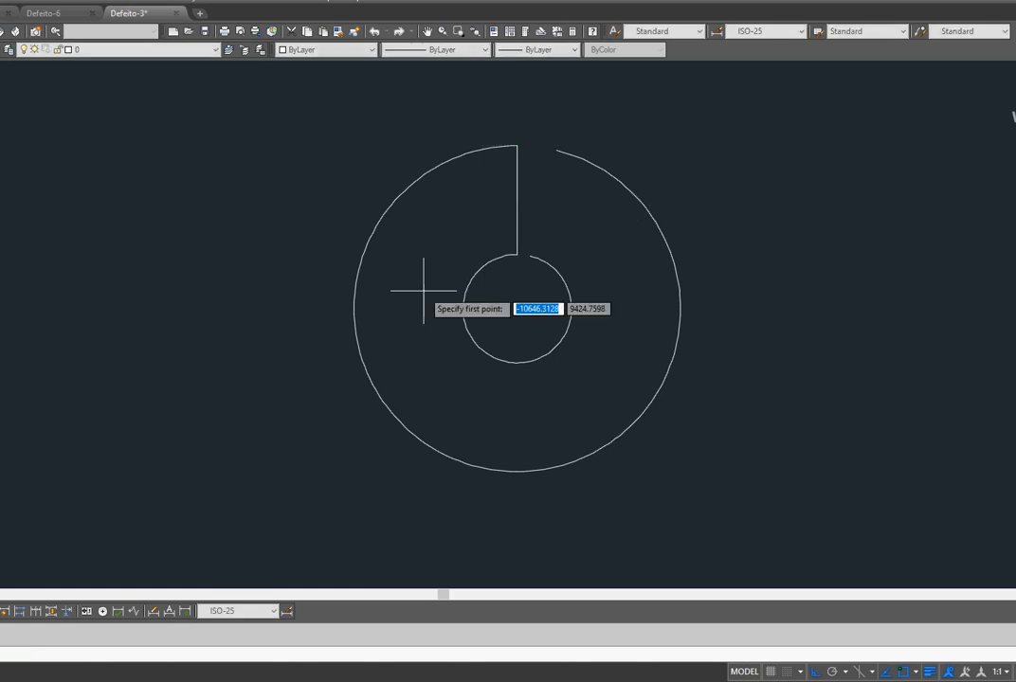
left_click(530, 250)
left_click(557, 150)
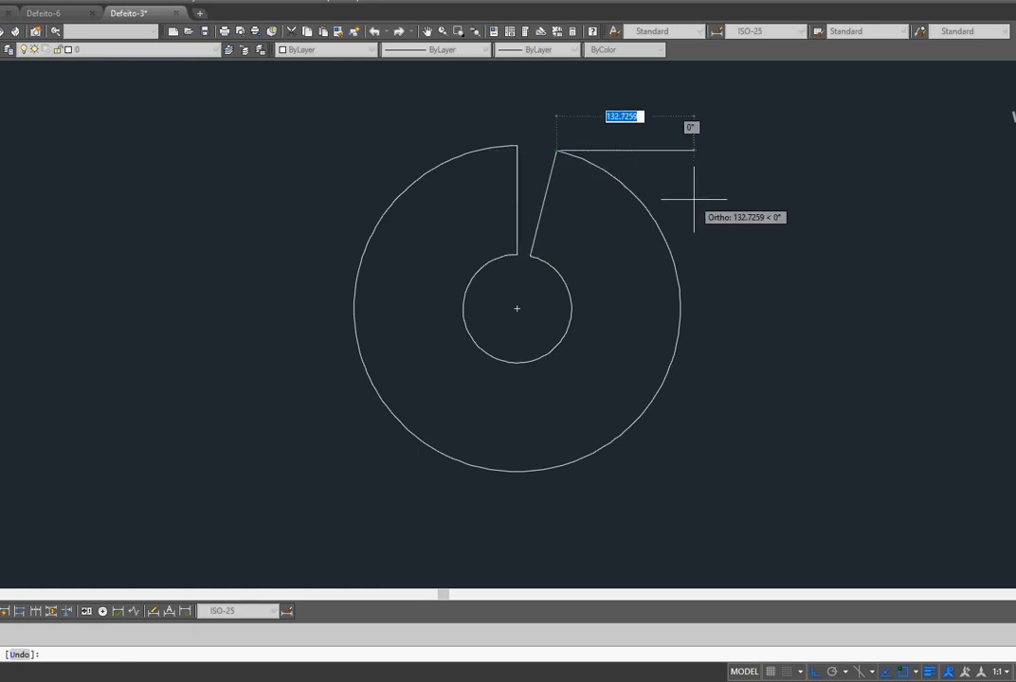
key("Escape")
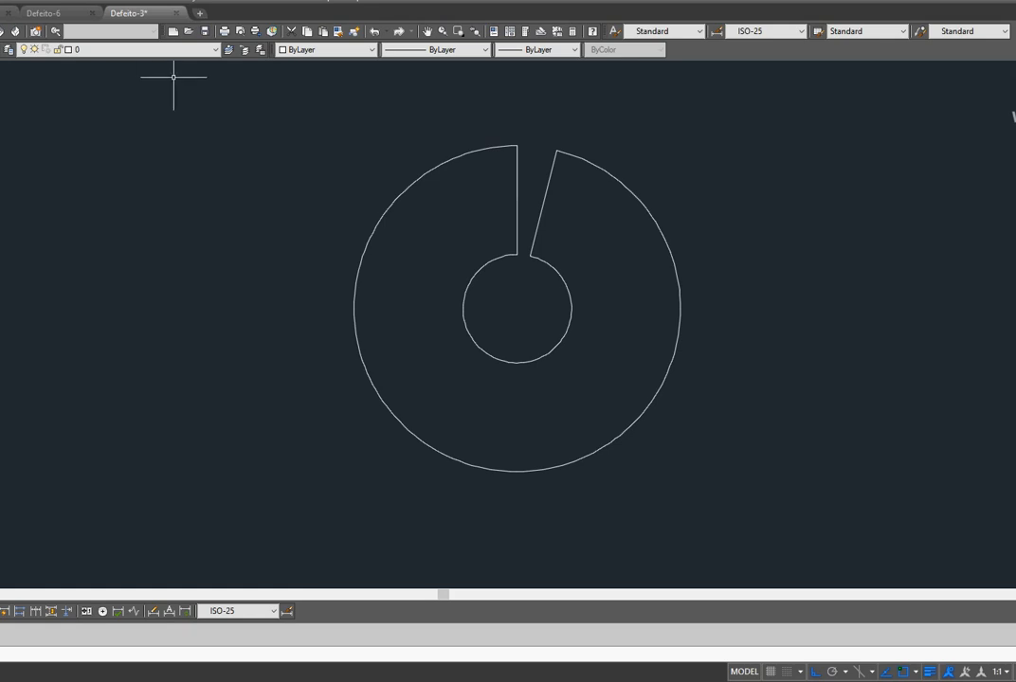
left_click(205, 32)
Switch to Google Chrome and view the complete screw shaft in Defeito-4.pdf.
mouse_move(357, 675)
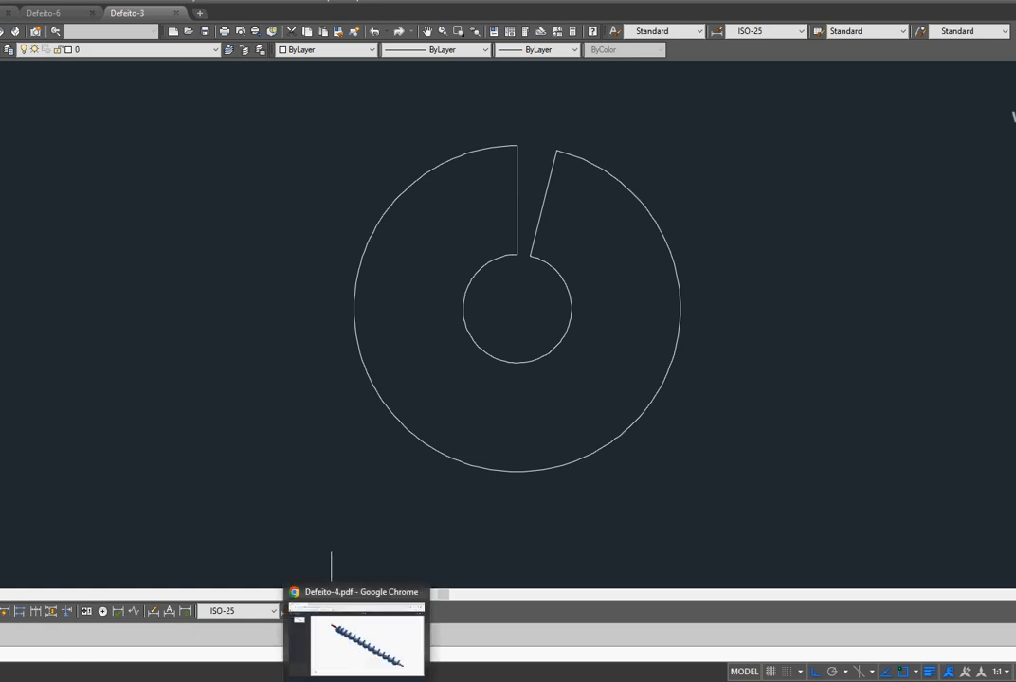
left_click(357, 644)
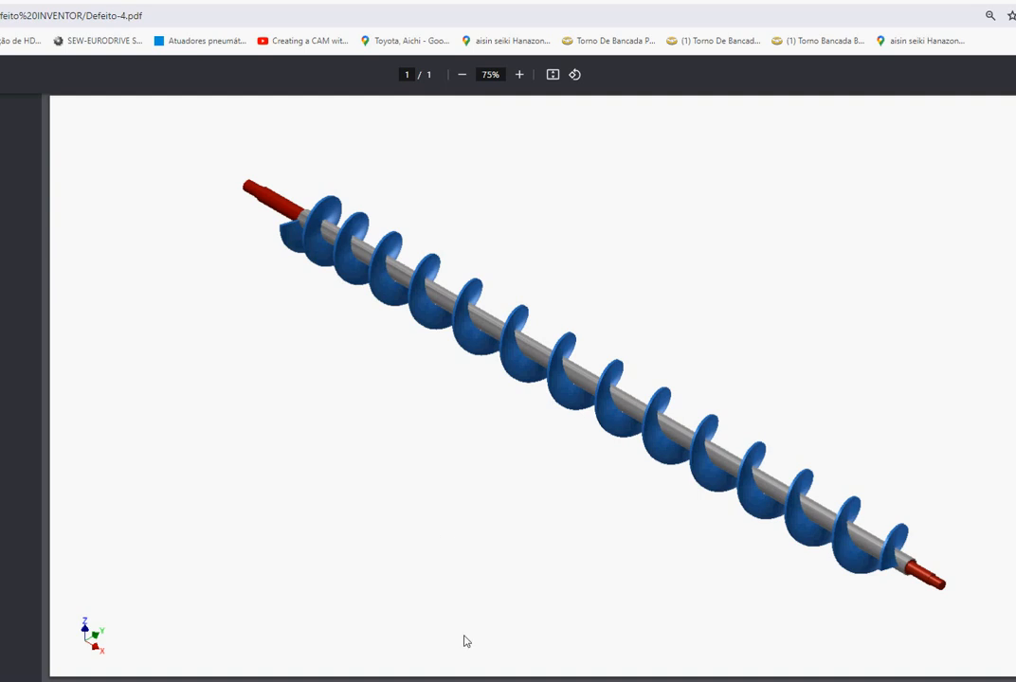
Switch to Autodesk Inventor and examine the formed helical flight from the side and in the home view.
mouse_move(432, 679)
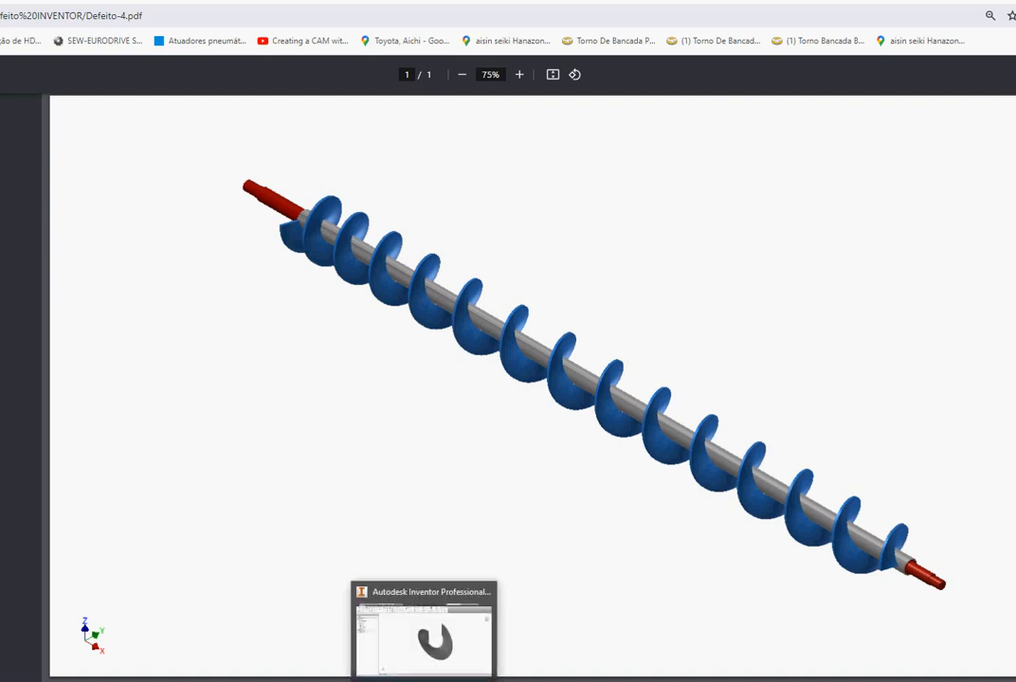
left_click(422, 630)
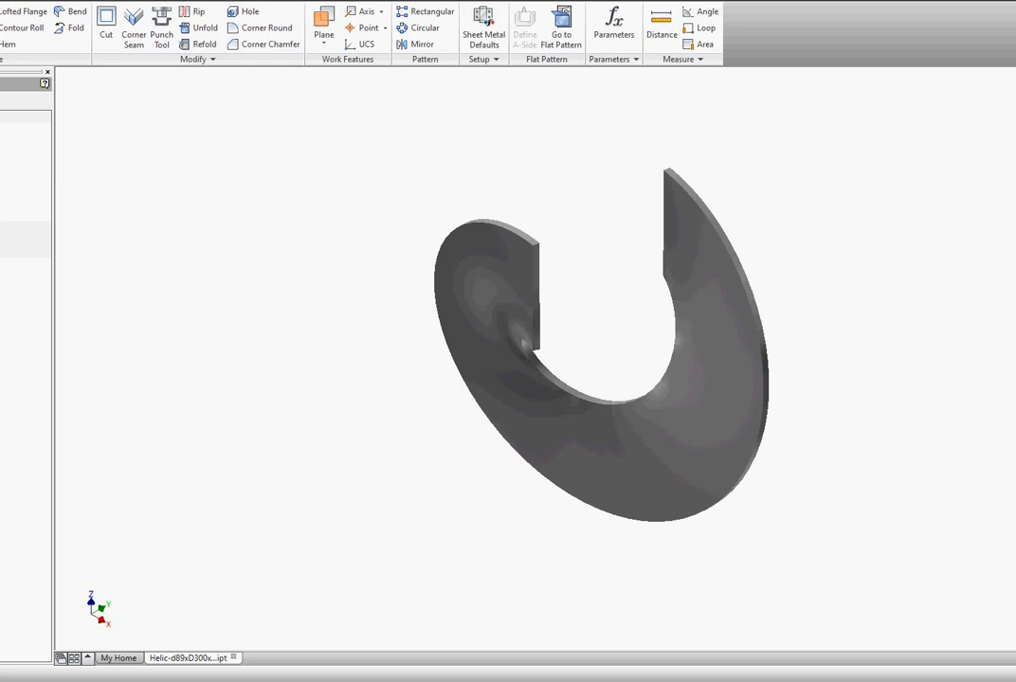
key("F4")
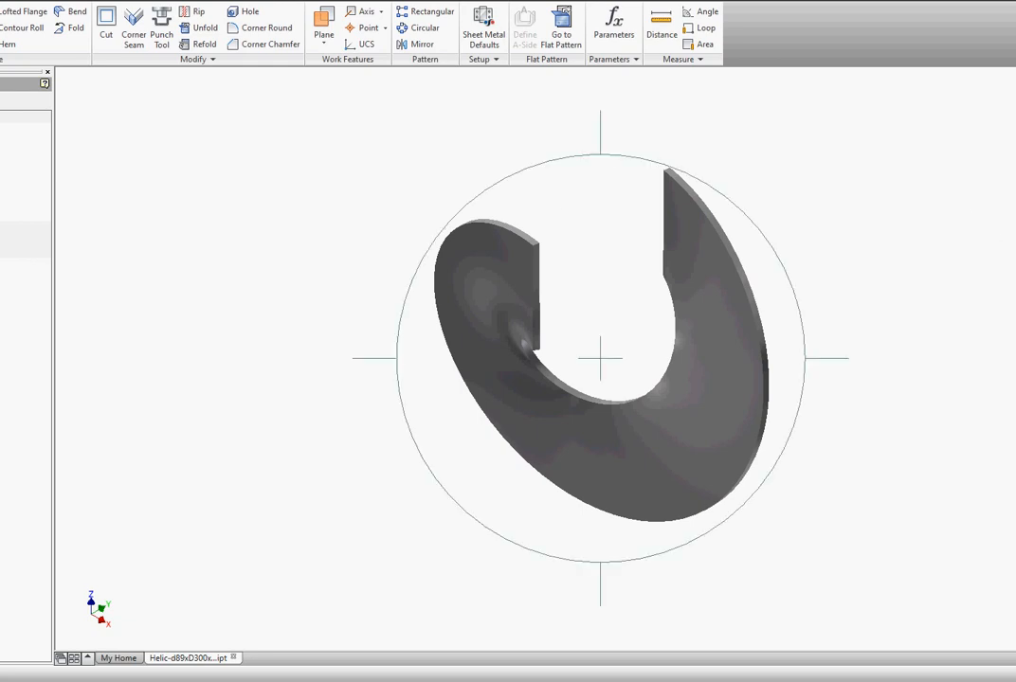
left_click_drag(792, 325, 815, 363)
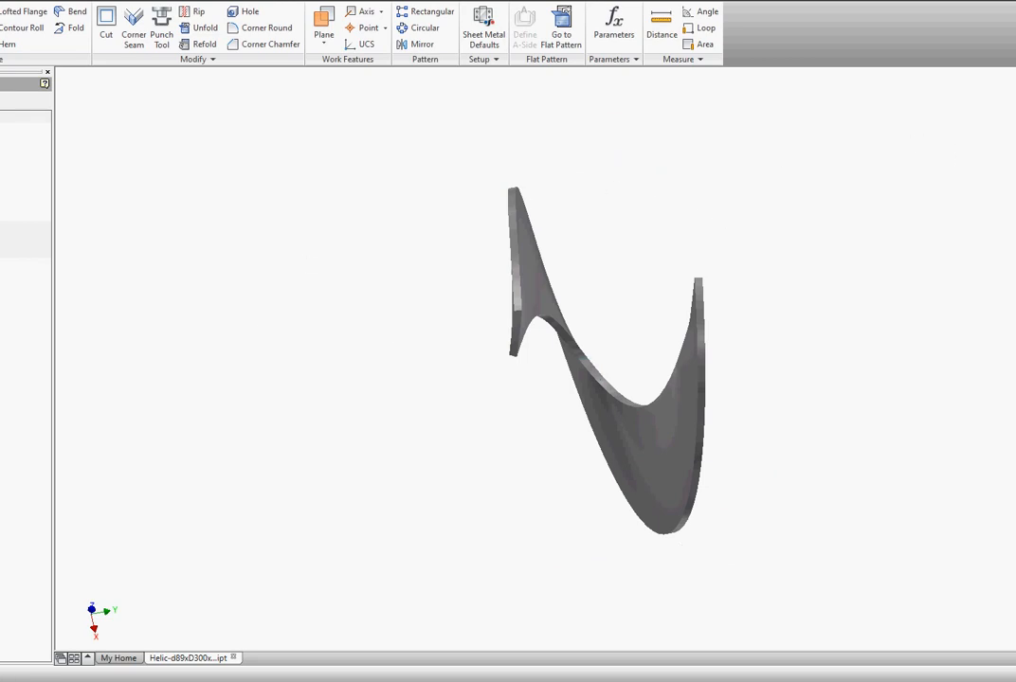
key("F4")
key("F6")
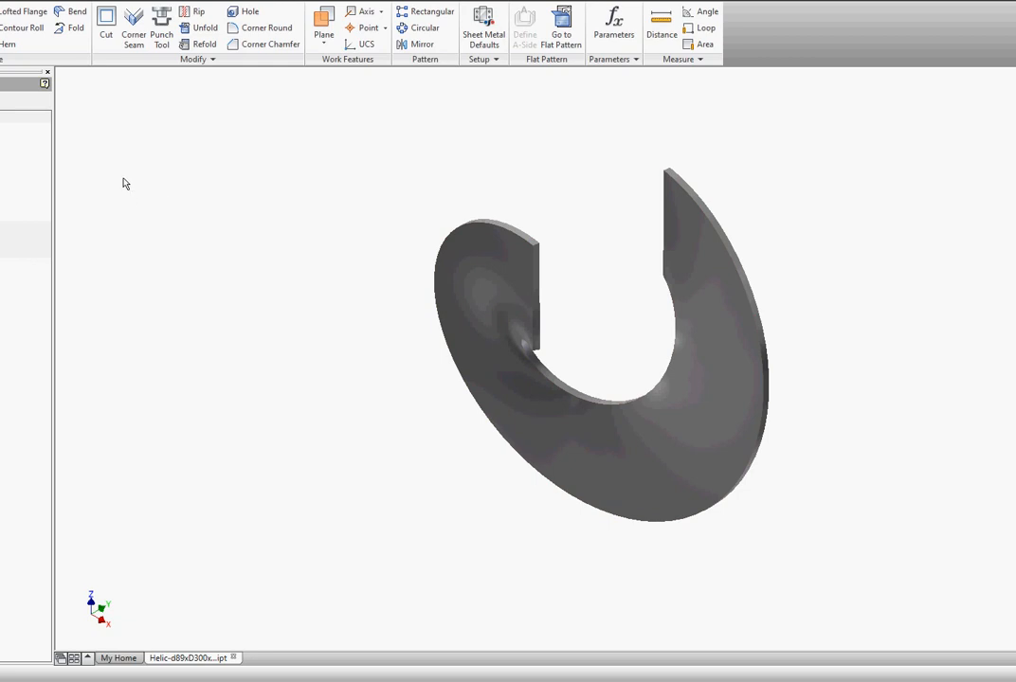
Measure the face area of the formed helical flight.
left_click(24, 2)
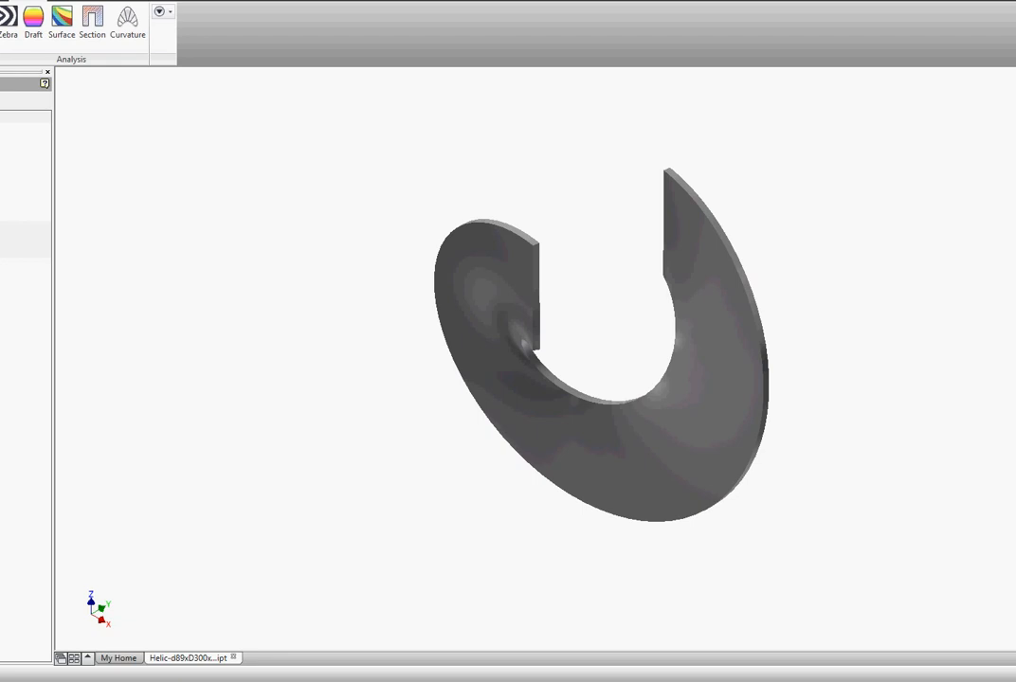
left_click(479, 311)
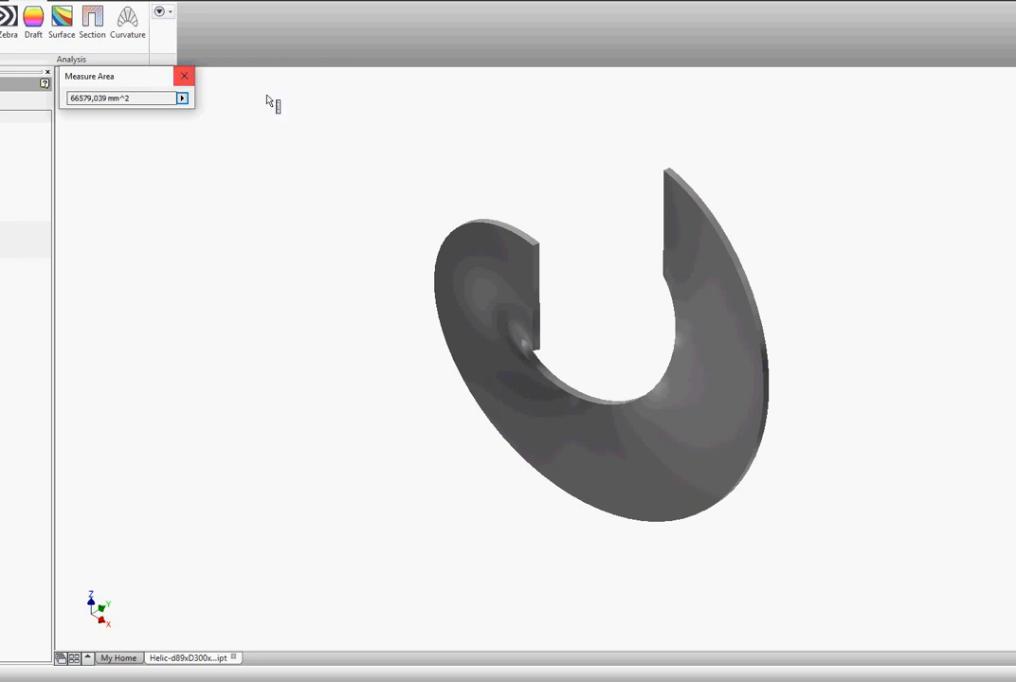
left_click(184, 76)
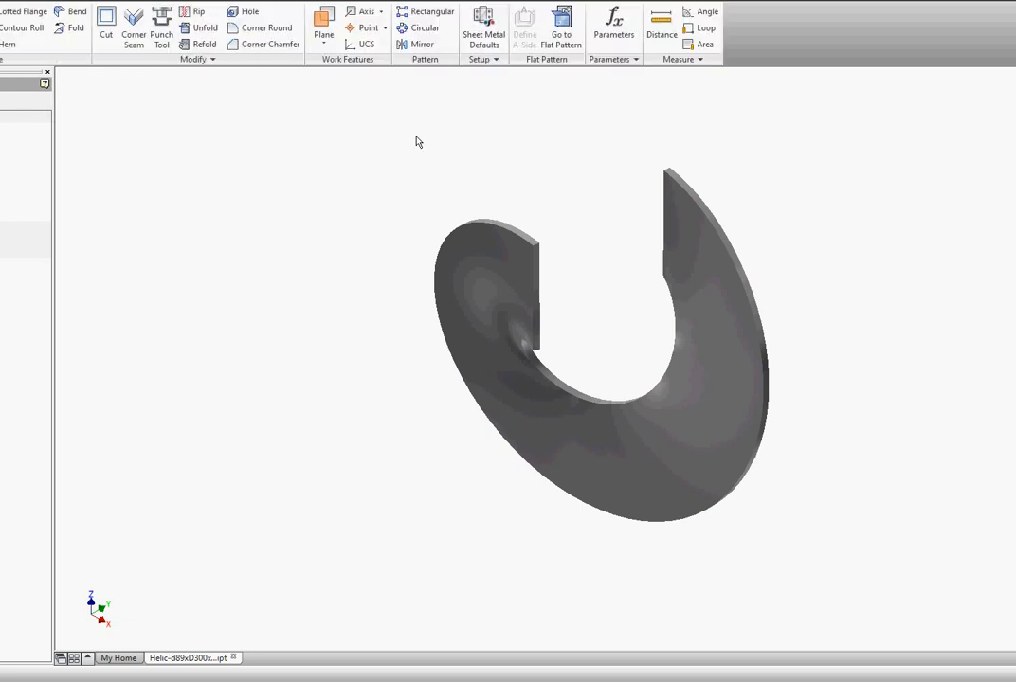
Show the helical flight's flat pattern and measure the area of its flat face.
left_click(563, 38)
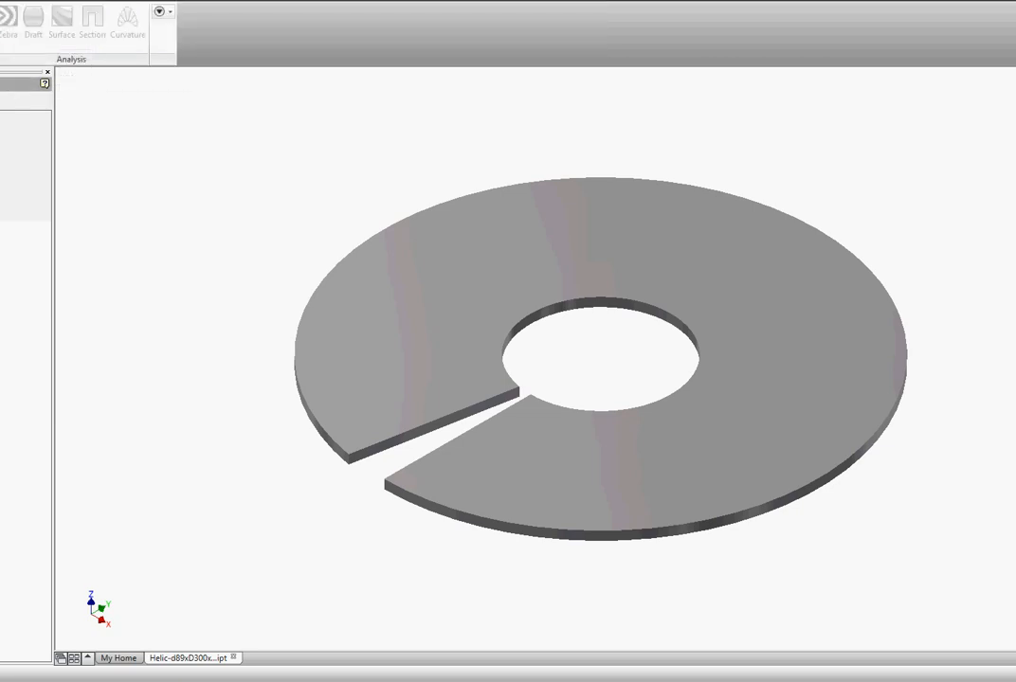
left_click(415, 280)
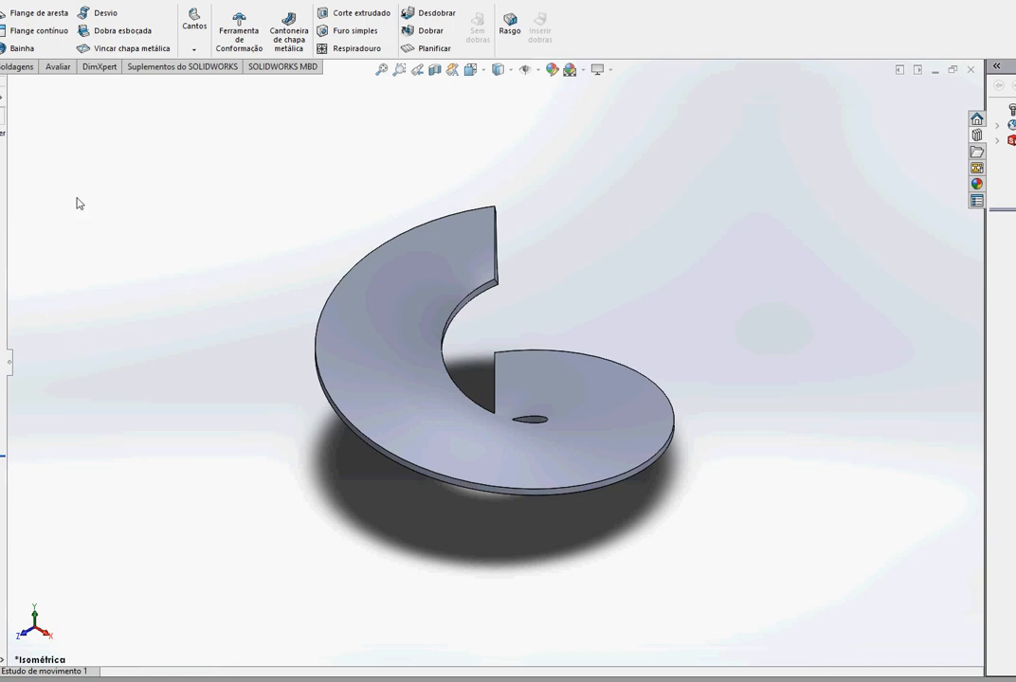
Measure the area and perimeter of the formed helical flight's broad face in SOLIDWORKS.
left_click(51, 71)
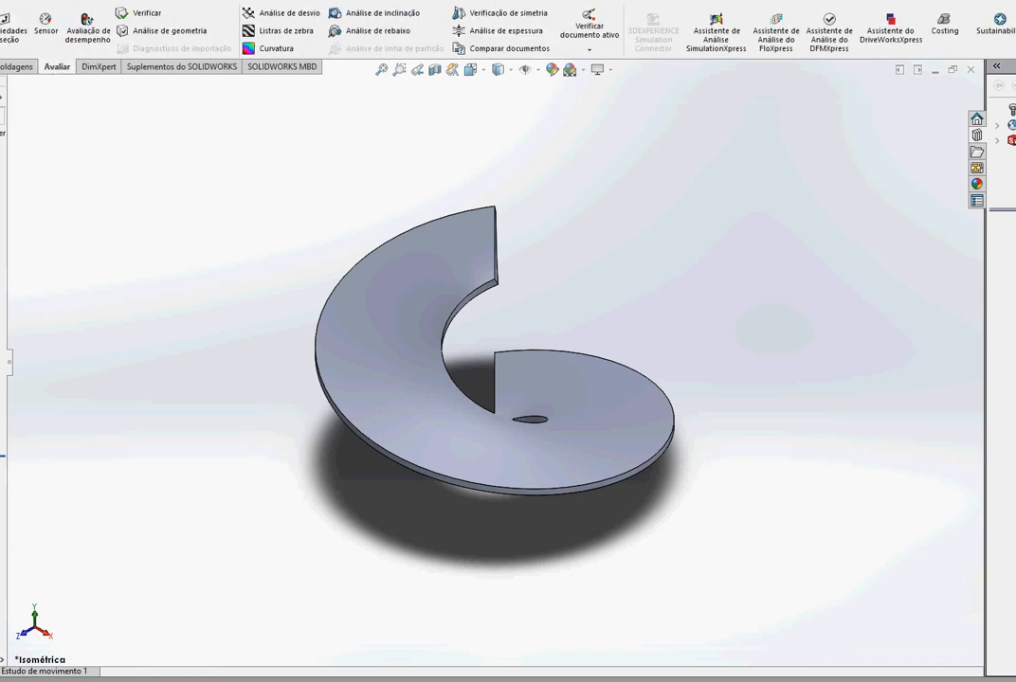
left_click(2, 30)
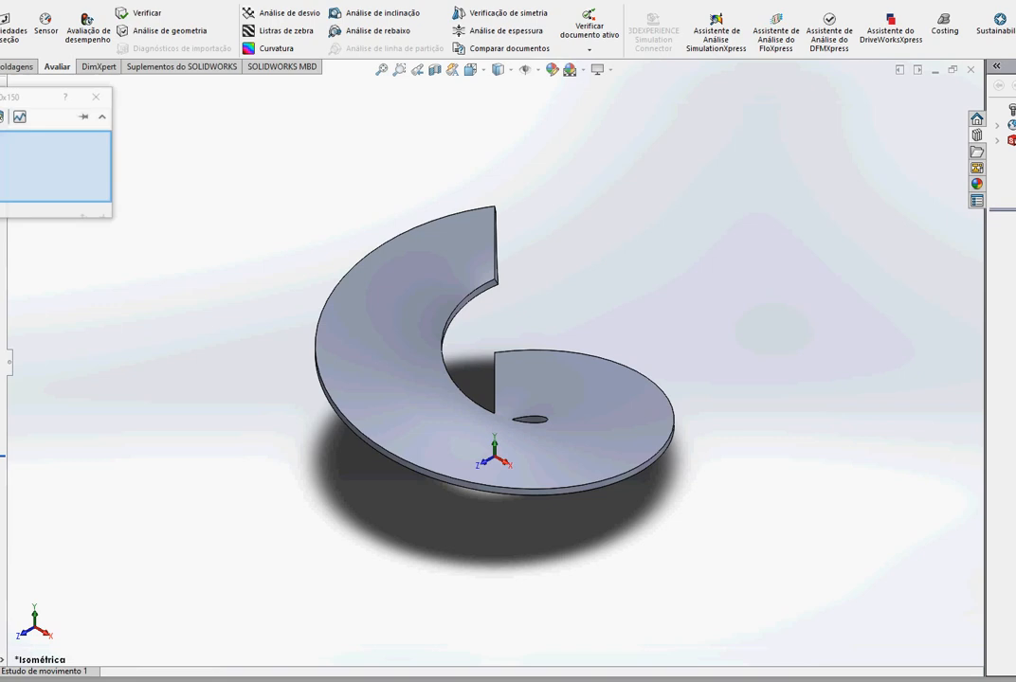
left_click(383, 303)
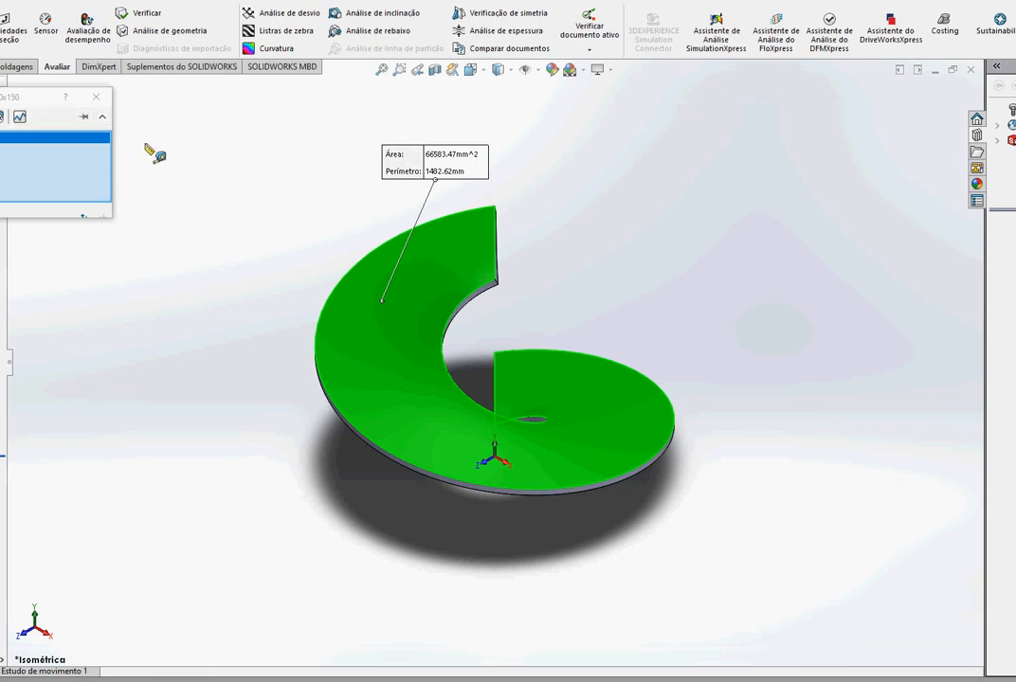
left_click(96, 97)
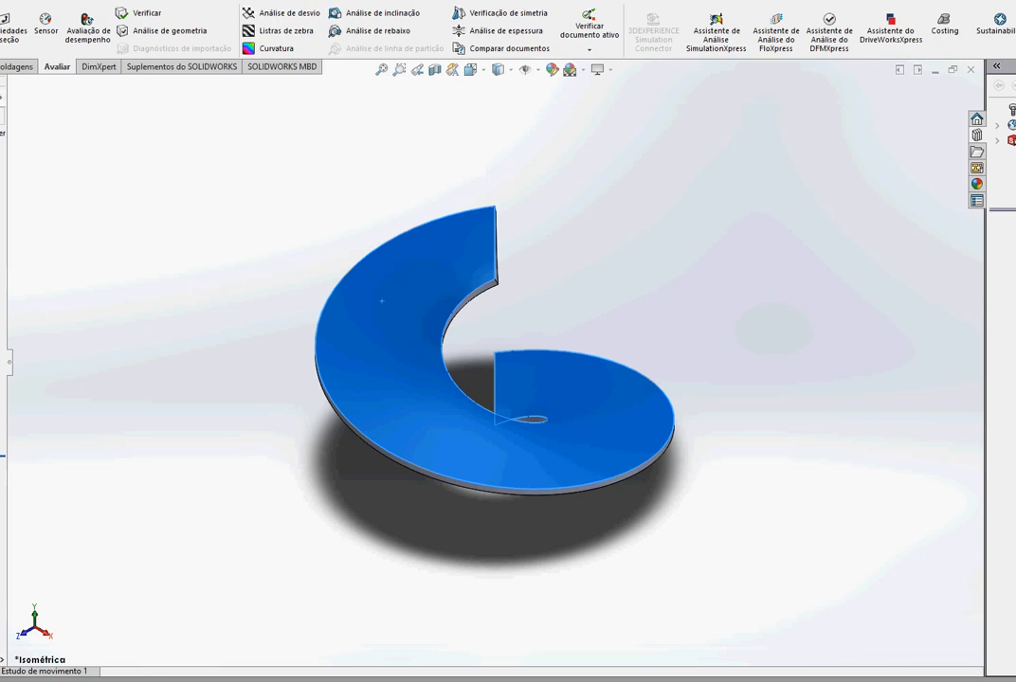
Flatten the helical flight into its flat sheet pattern.
left_click(2, 66)
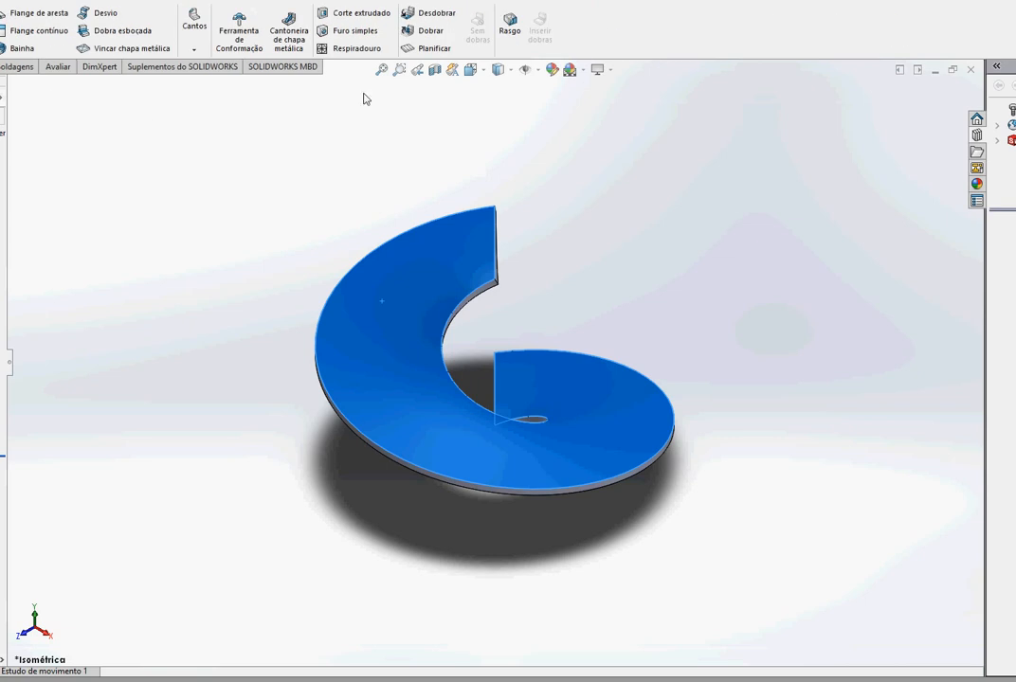
left_click(398, 117)
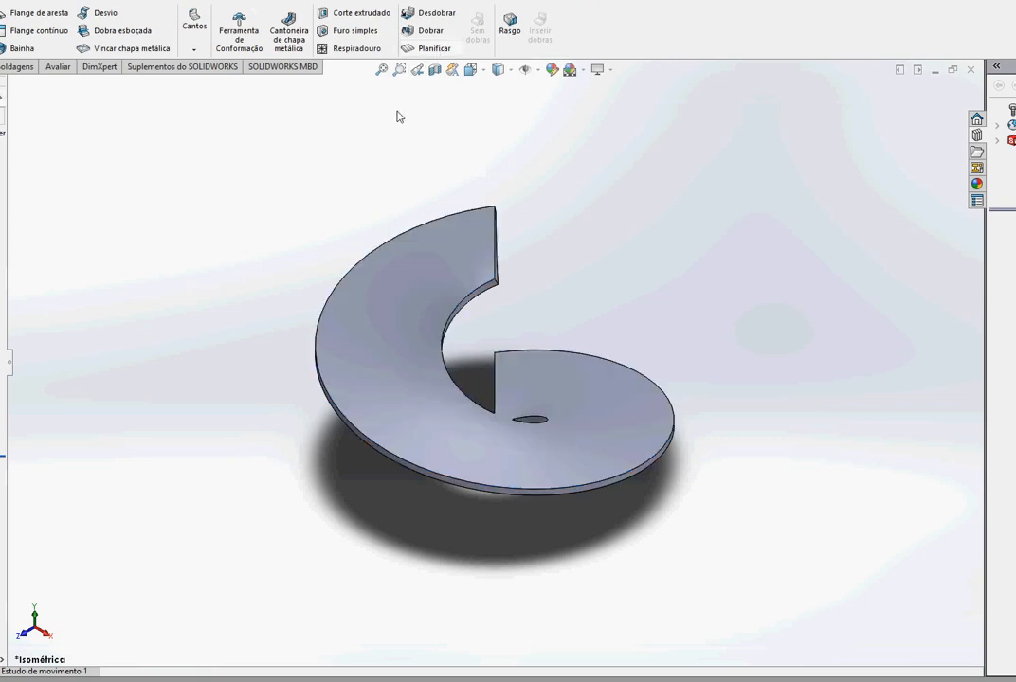
left_click(427, 49)
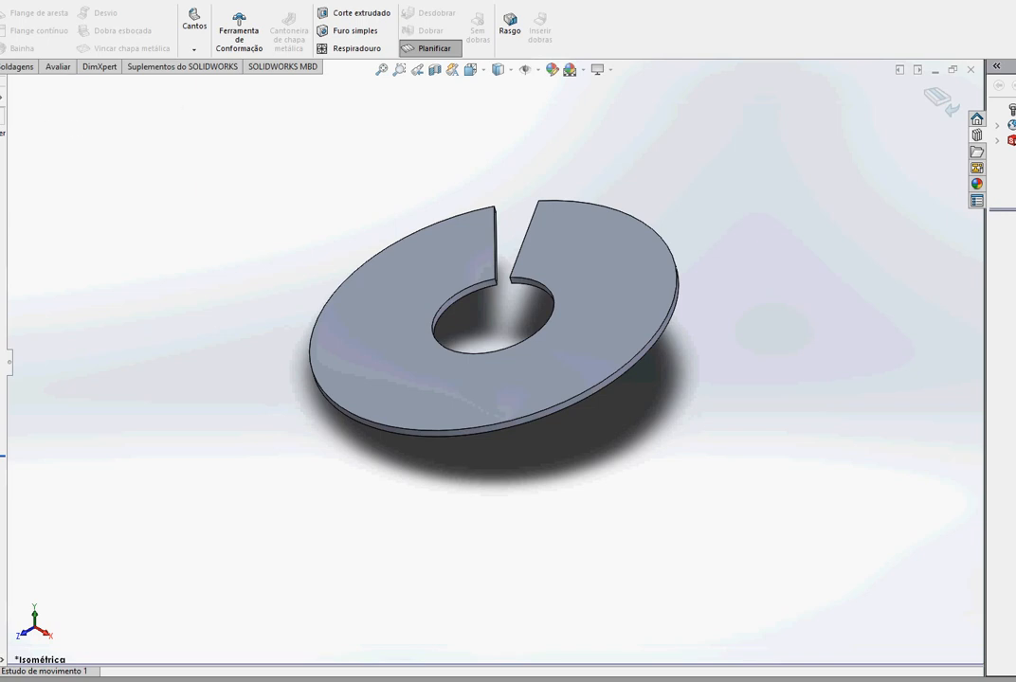
Measure the area and perimeter of the flattened sheet's face, and clear the selection.
left_click(55, 67)
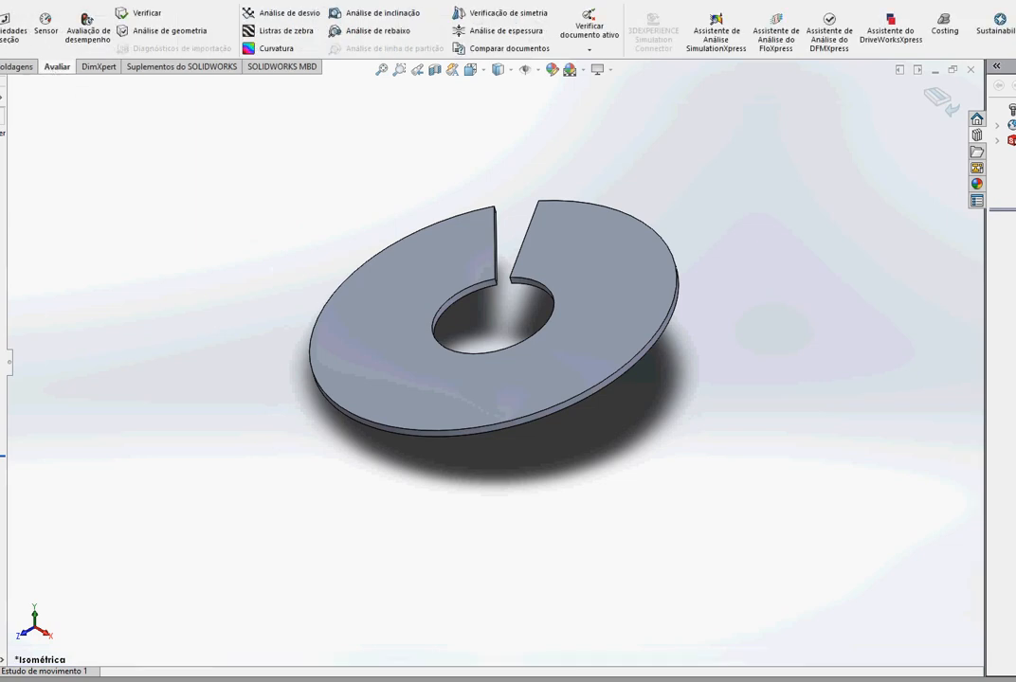
left_click(2, 28)
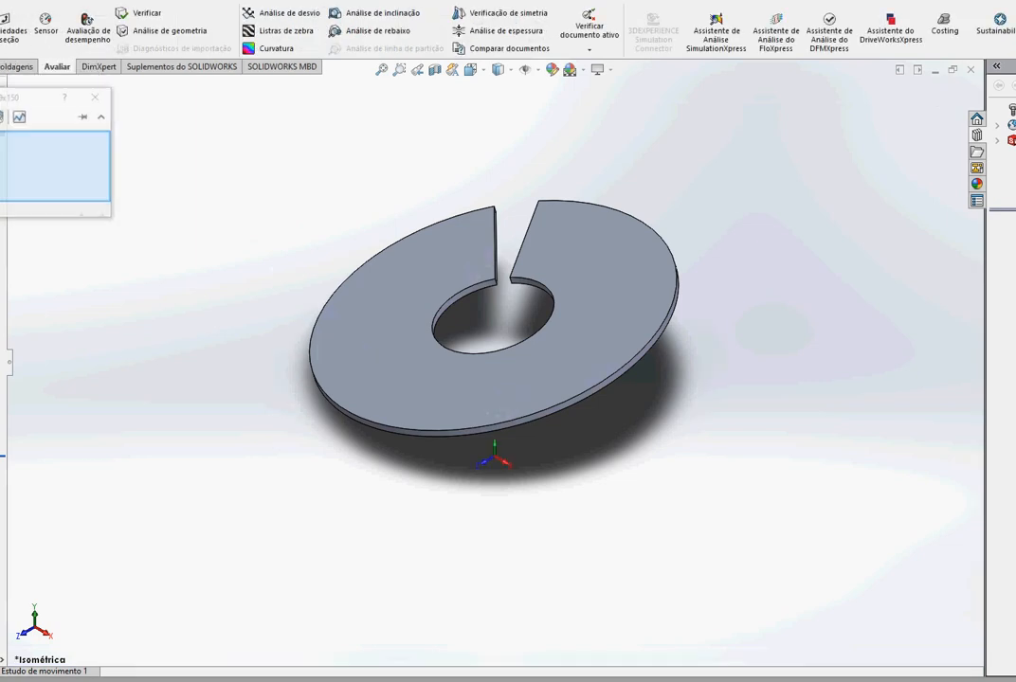
left_click(370, 299)
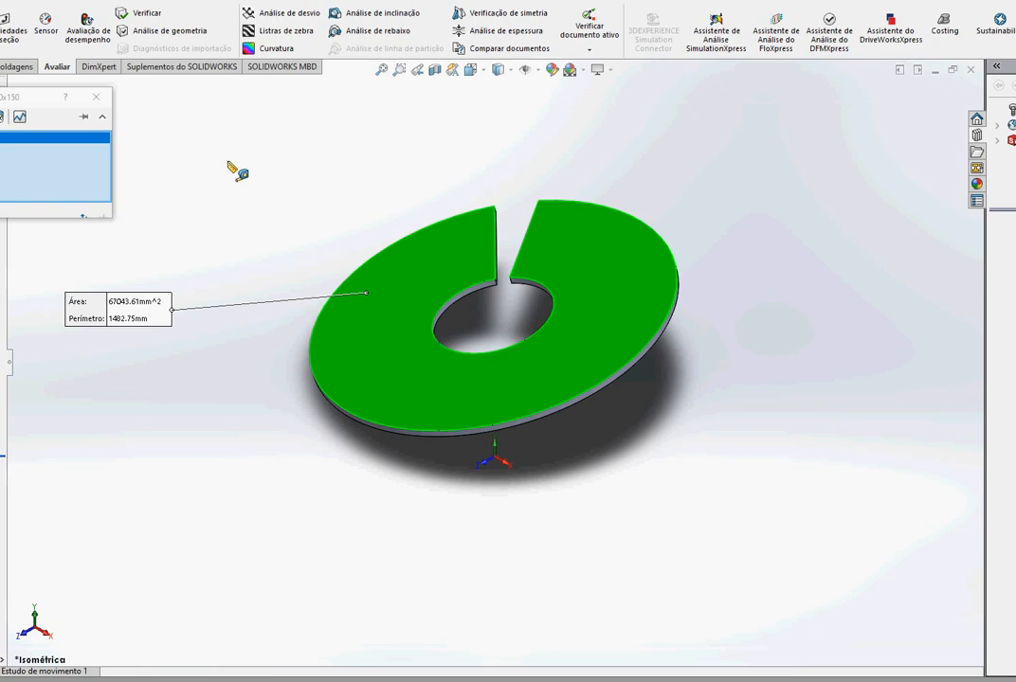
key("Escape")
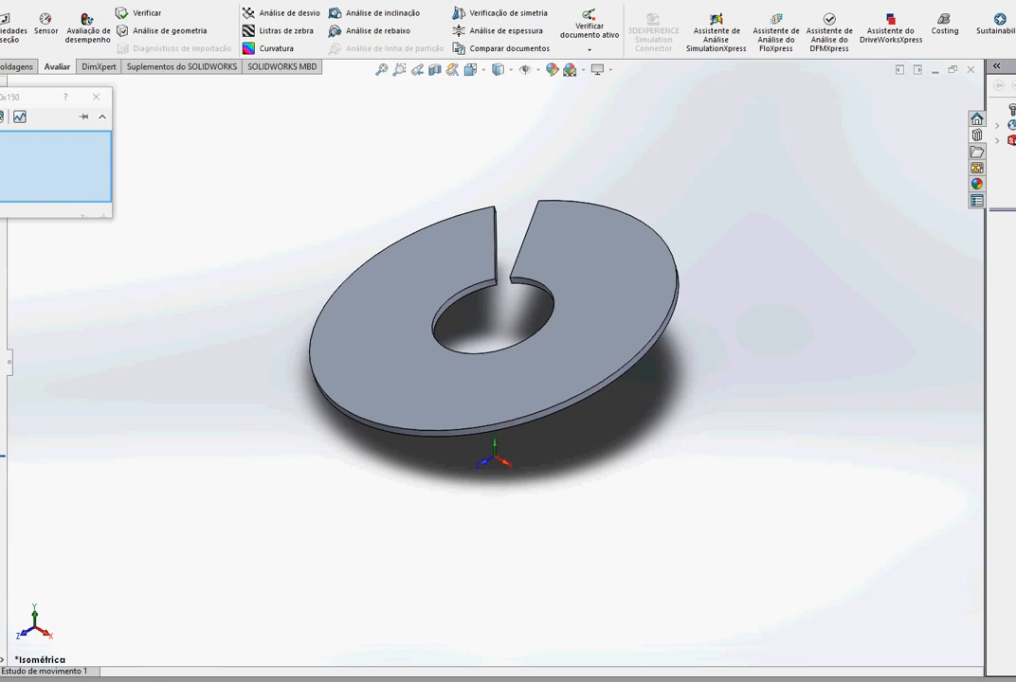
Switch to AutoCAD, close the Defeito-3 drawing and compare the flattened-sheet areas listed for Autodesk INVENTOR and AutoCAD.
mouse_move(323, 681)
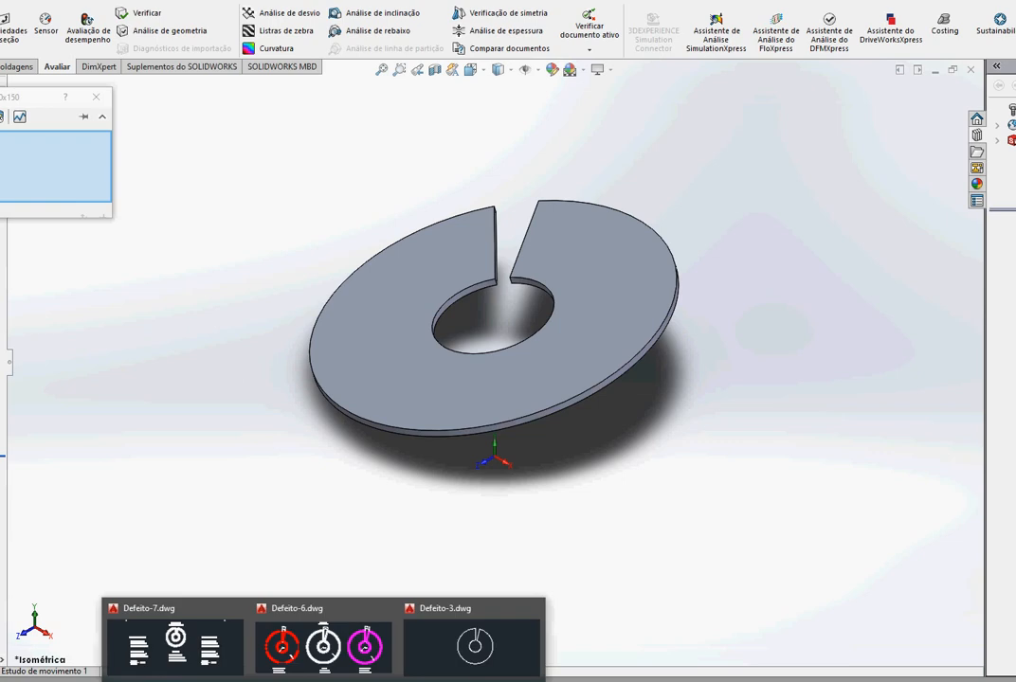
left_click(471, 639)
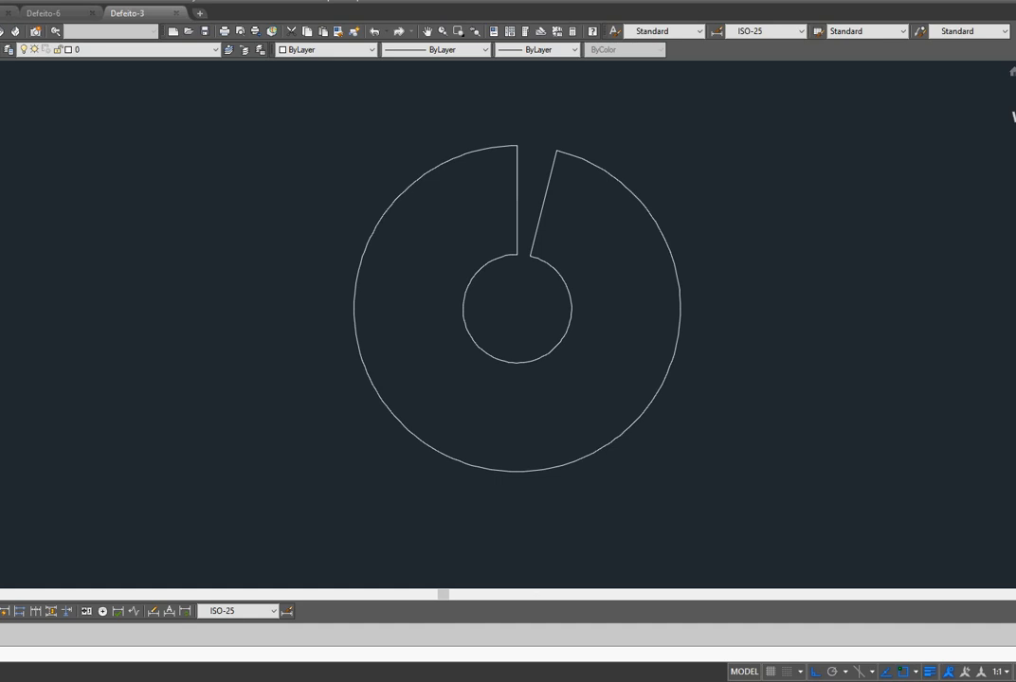
key("ctrl+F4")
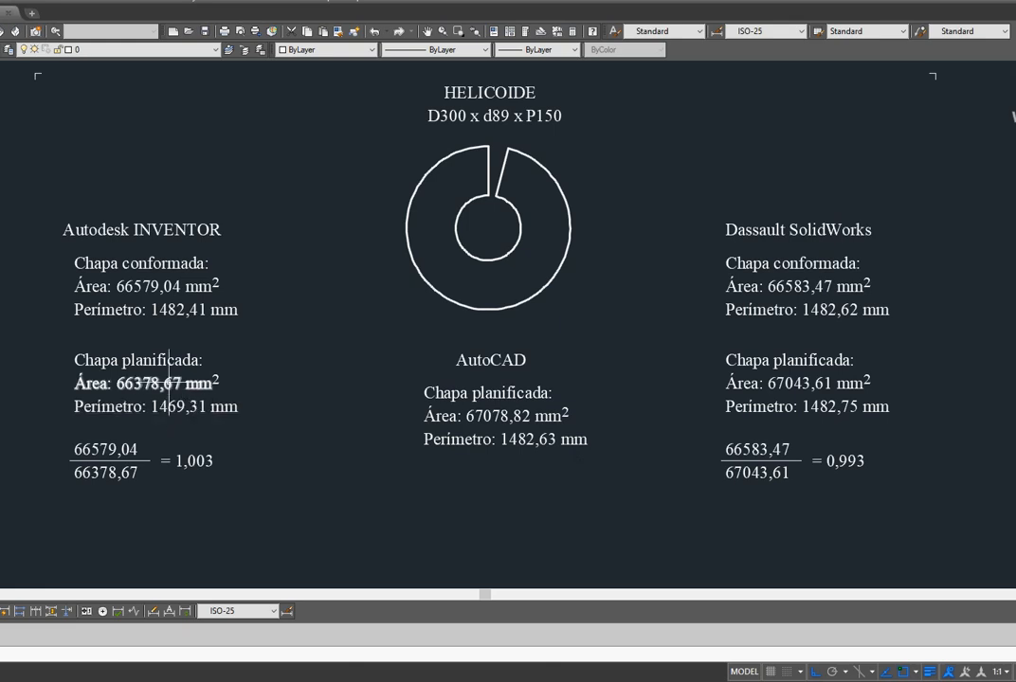
mouse_move(170, 383)
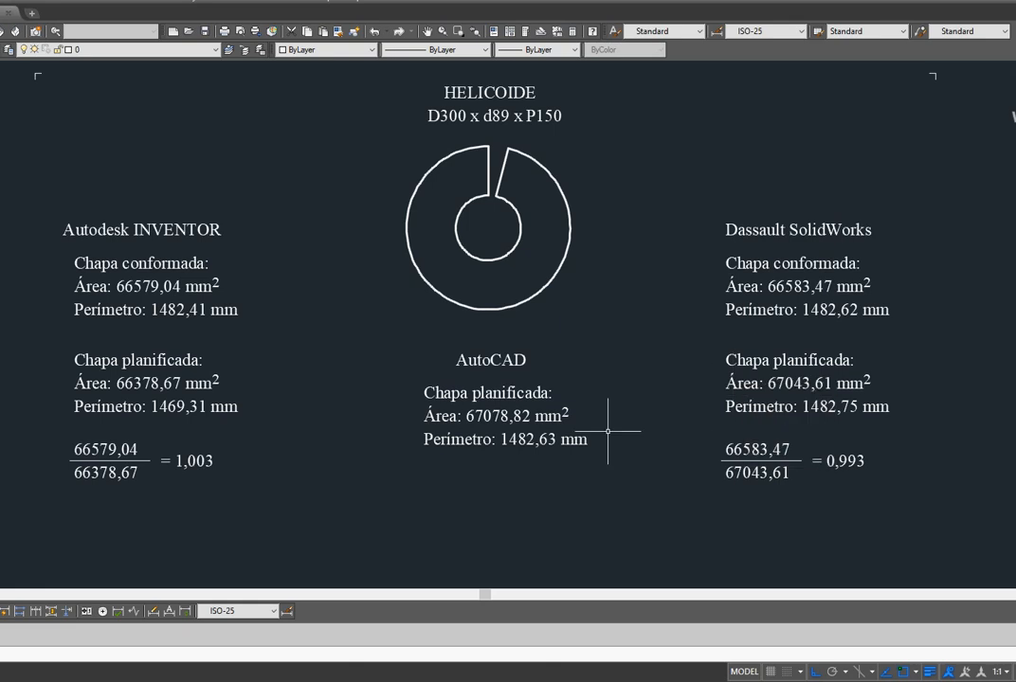
mouse_move(561, 420)
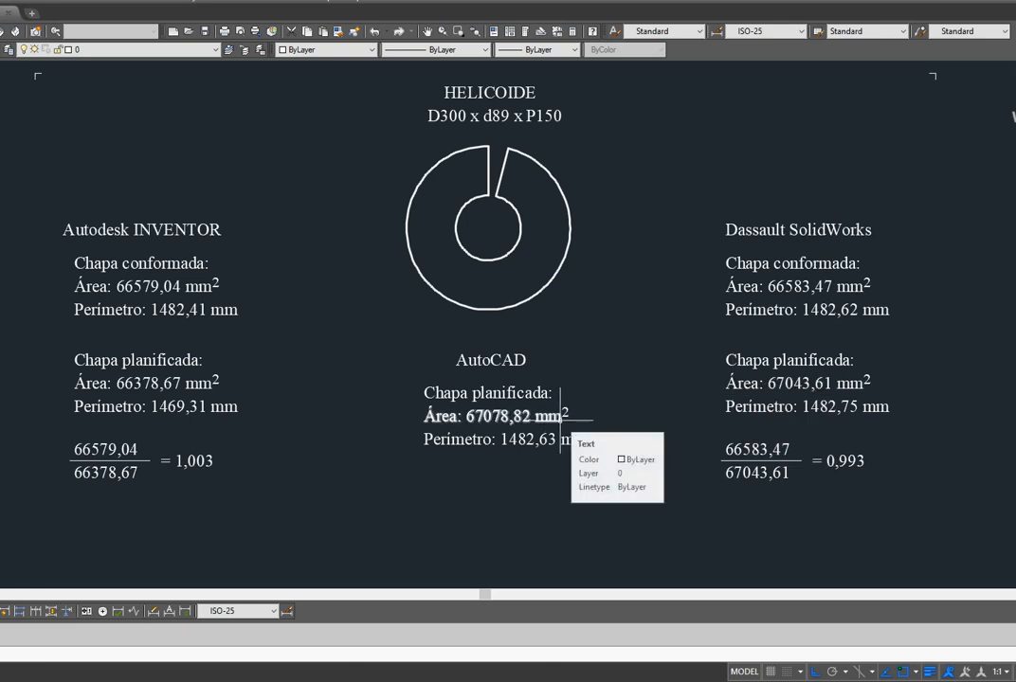